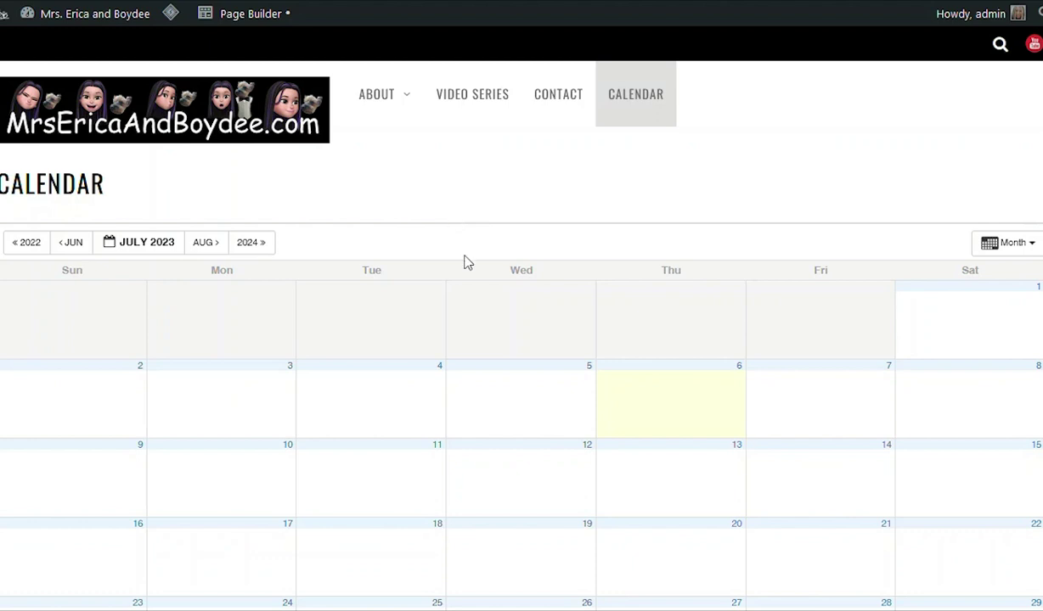
Go from the site's calendar page to the dashboard and open the gallery for changing the website theme
scroll(539, 294, "down", 2)
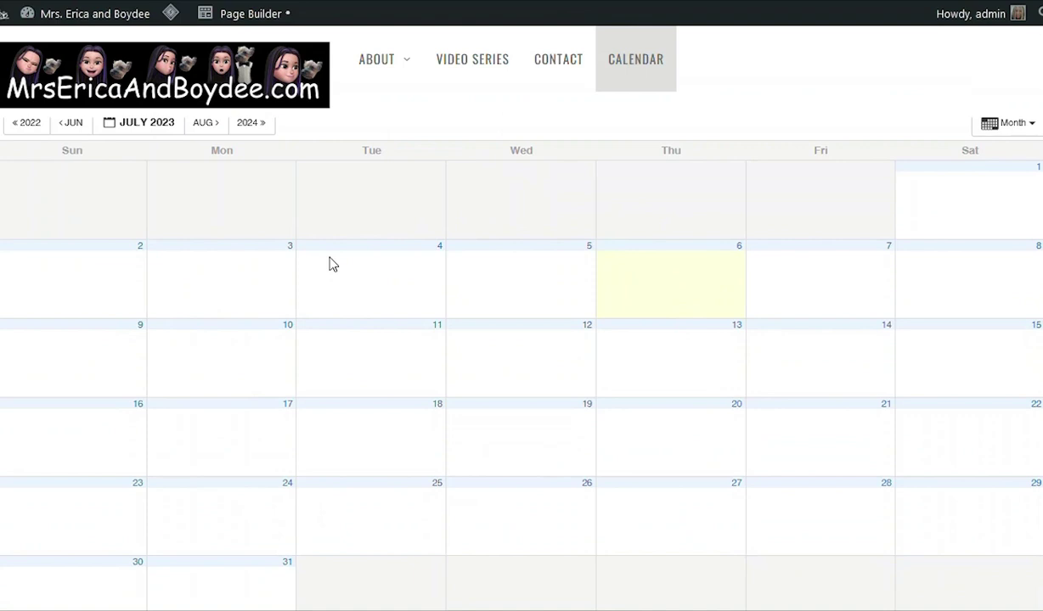
mouse_move(47, 15)
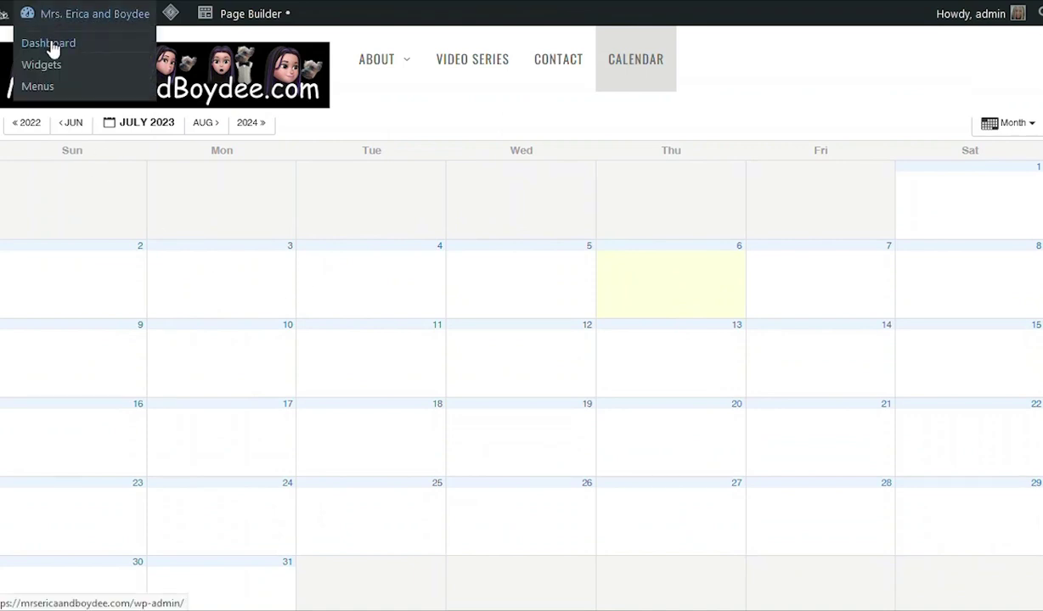
left_click(50, 45)
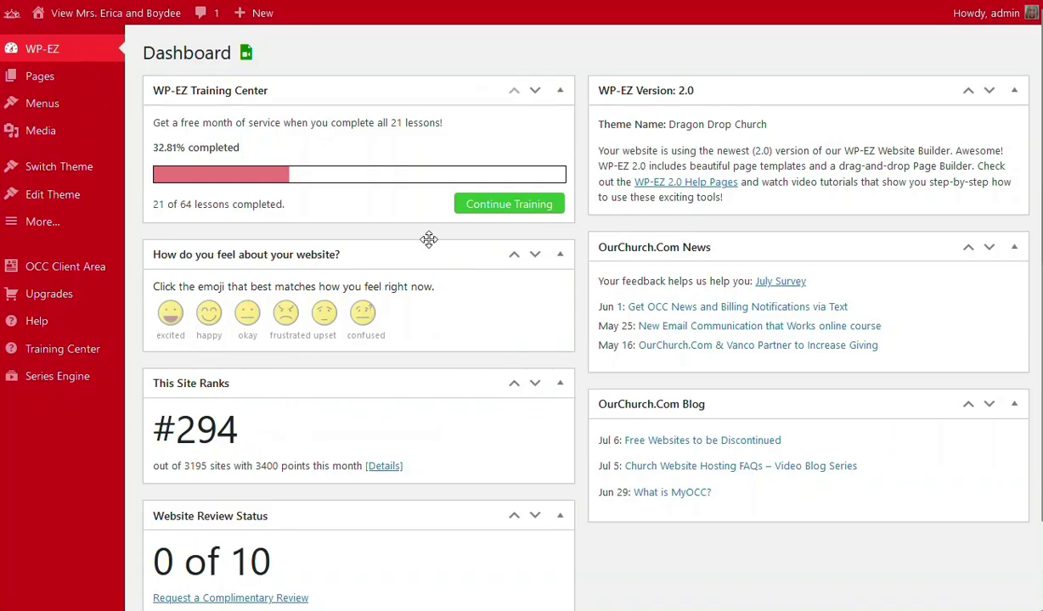
left_click(38, 170)
Browse the church, school, business and ministry designs in the website theme gallery
scroll(554, 457, "down", 1)
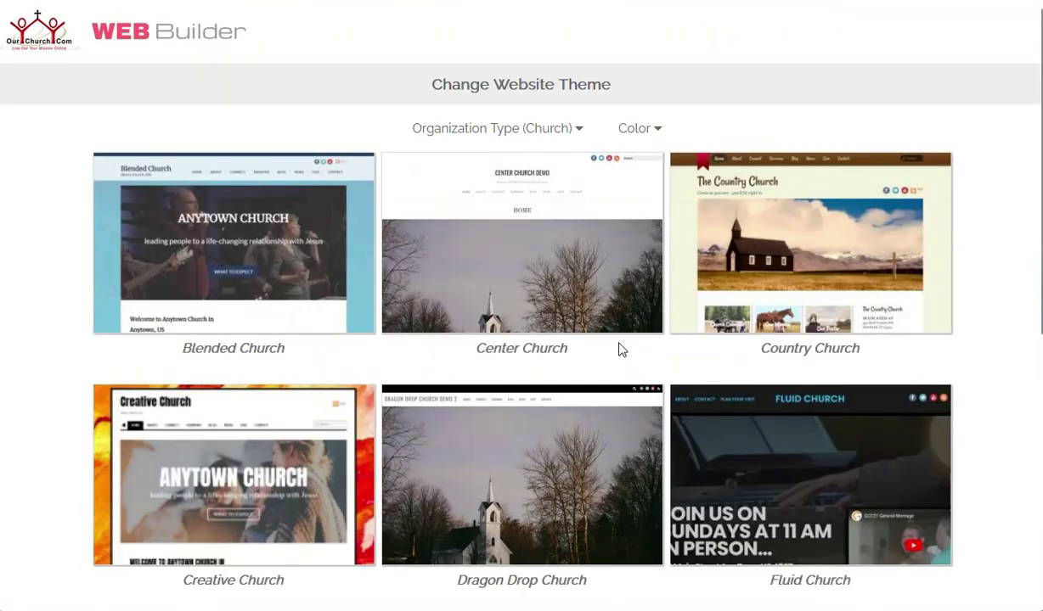
mouse_move(586, 307)
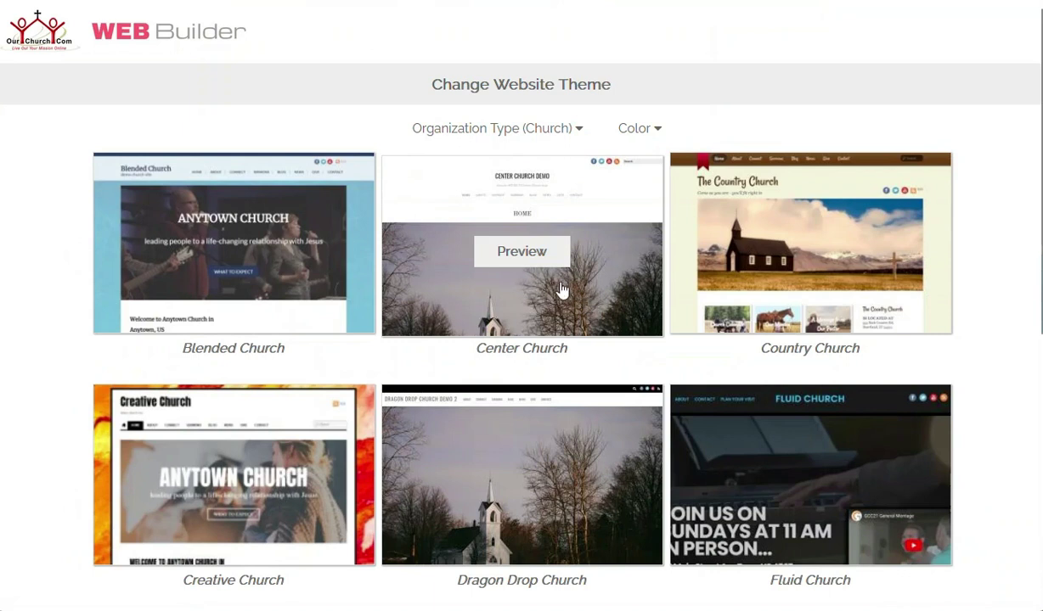
scroll(510, 301, "down", 4)
scroll(511, 301, "down", 6)
scroll(512, 303, "down", 6)
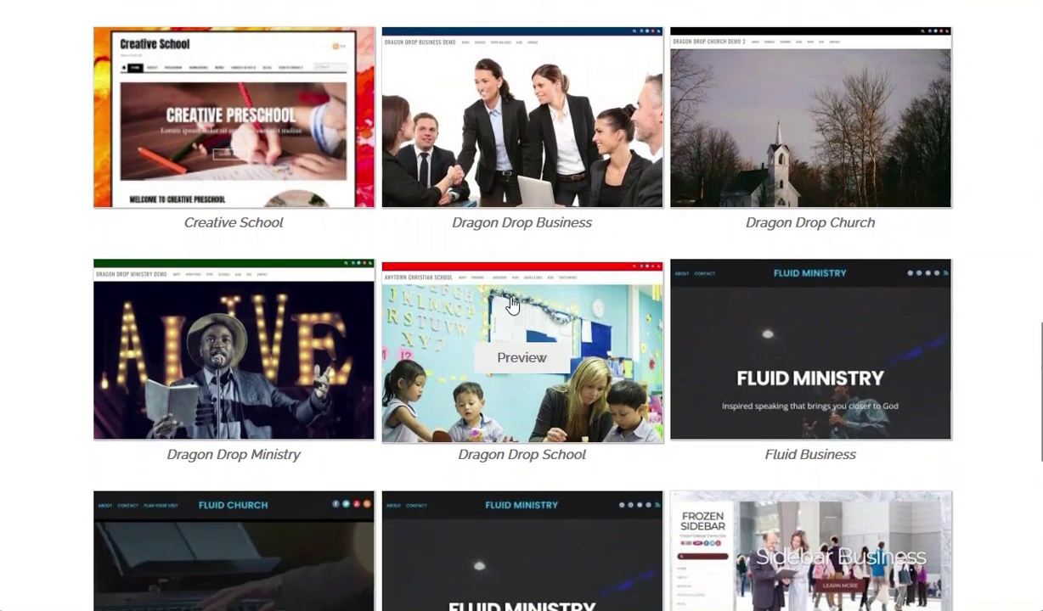
scroll(512, 301, "down", 2)
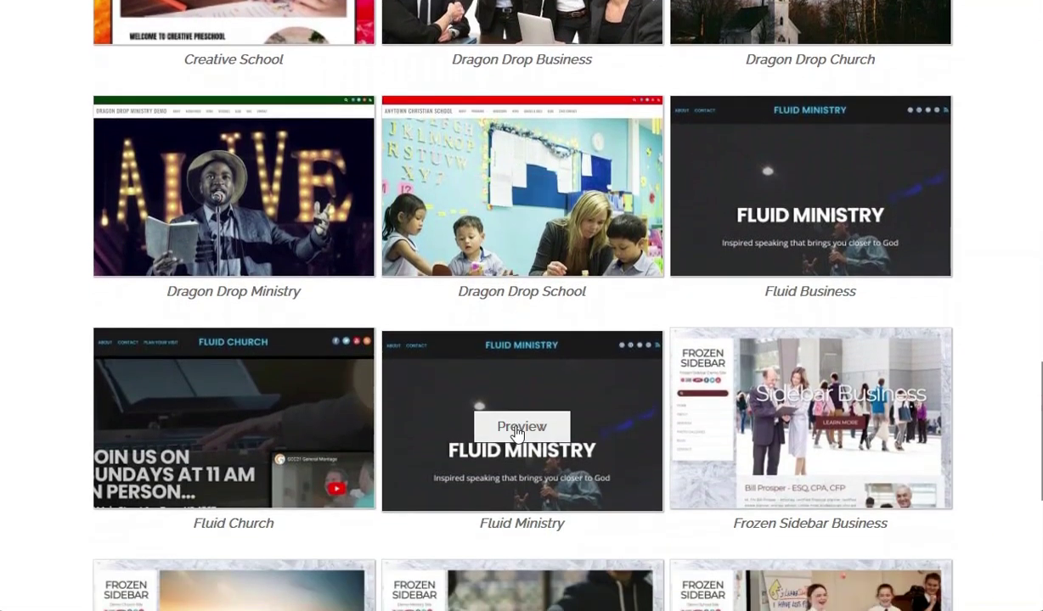
Preview the Fluid Ministry theme down to its footer, enable adding its default pages, and close the preview without switching themes
left_click(560, 418)
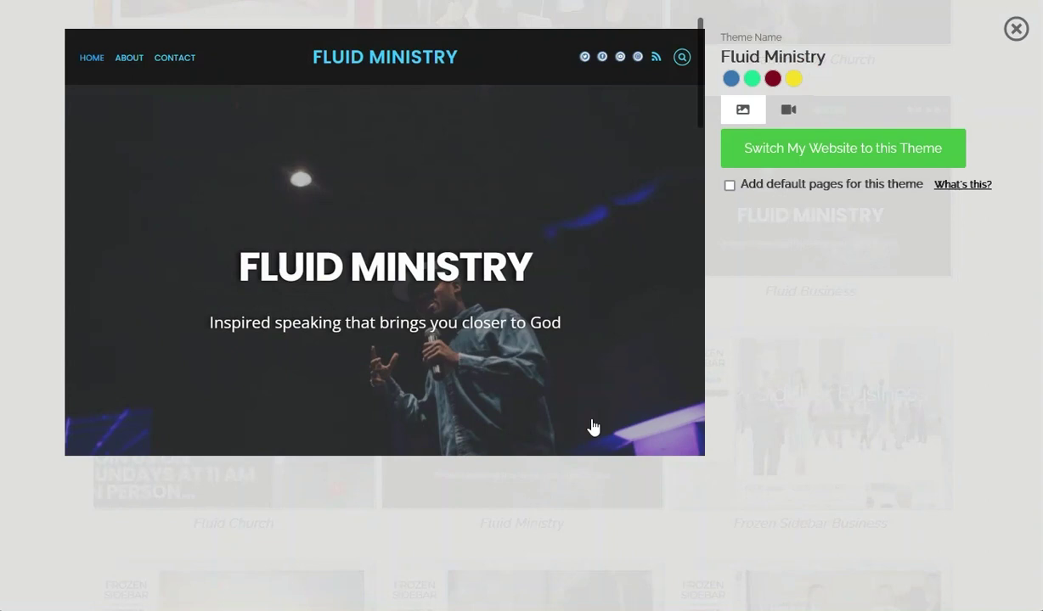
scroll(472, 226, "down", 5)
scroll(476, 232, "down", 10)
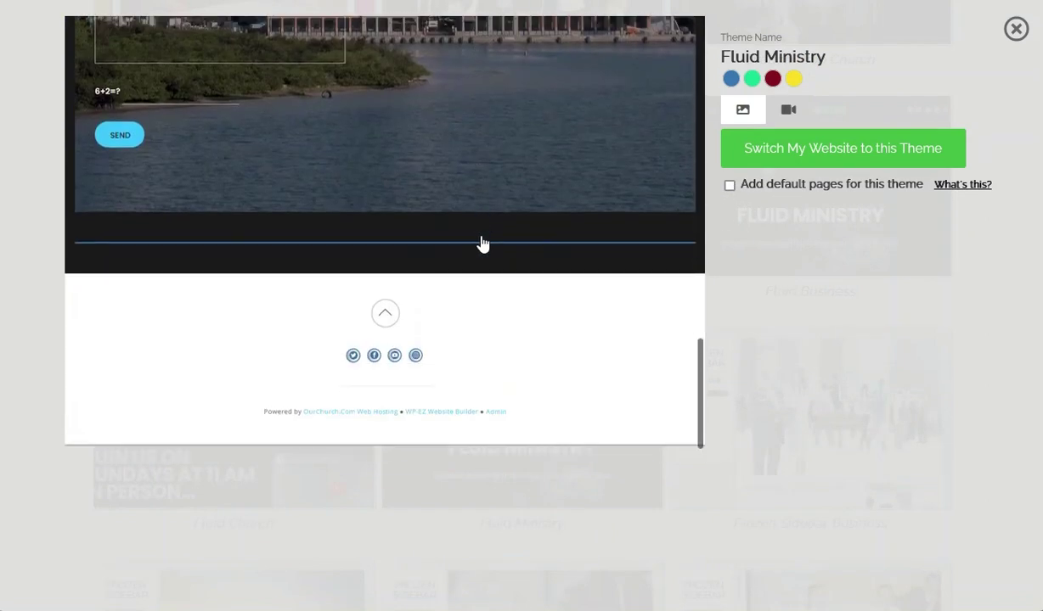
left_click(729, 186)
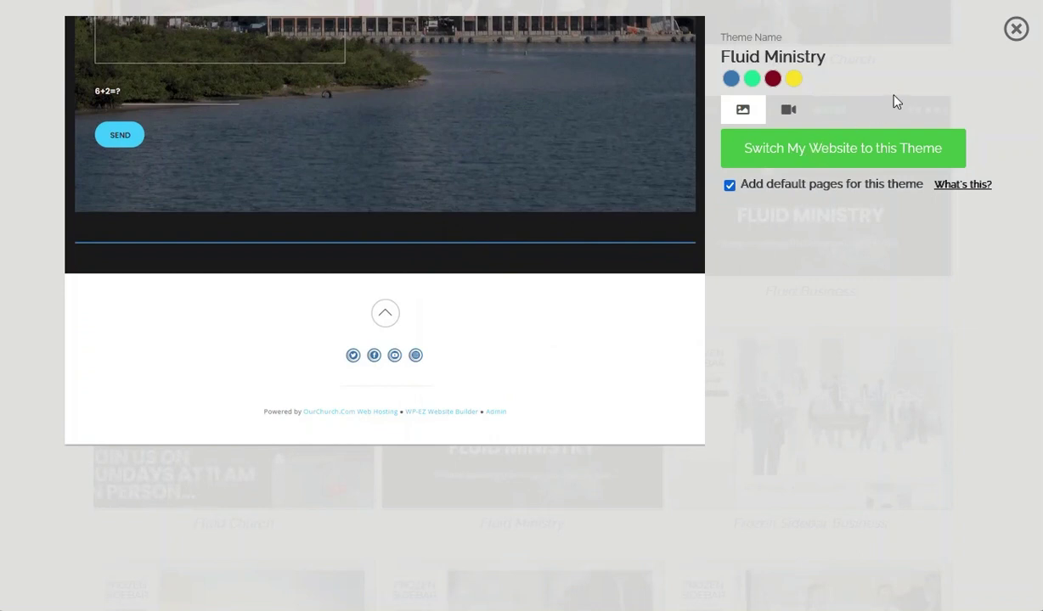
left_click(1013, 31)
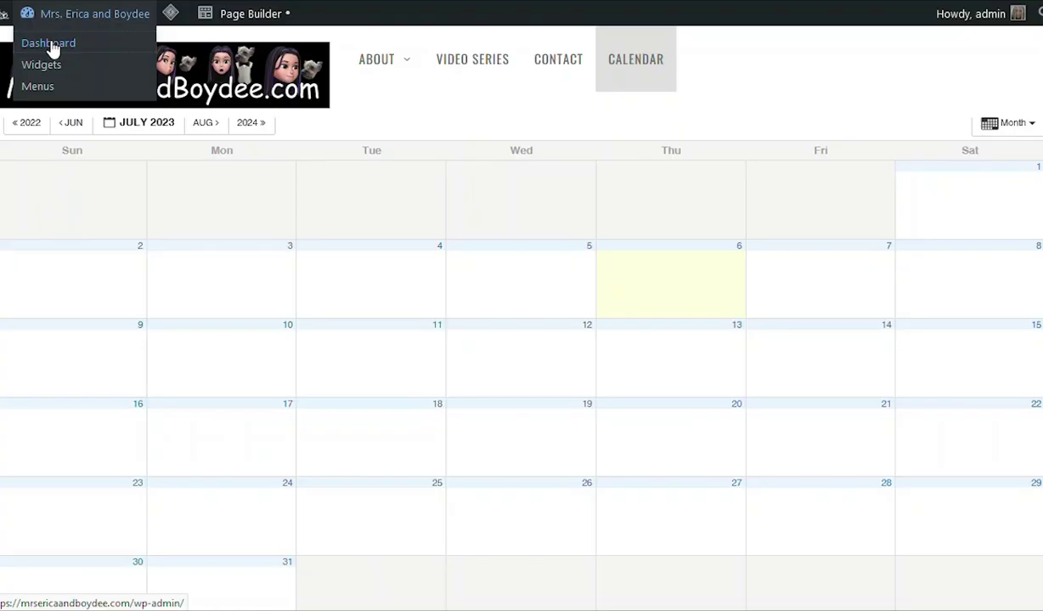
Open the calendar's Theme Options from the site dashboard and show the Agenda view colors
left_click(52, 42)
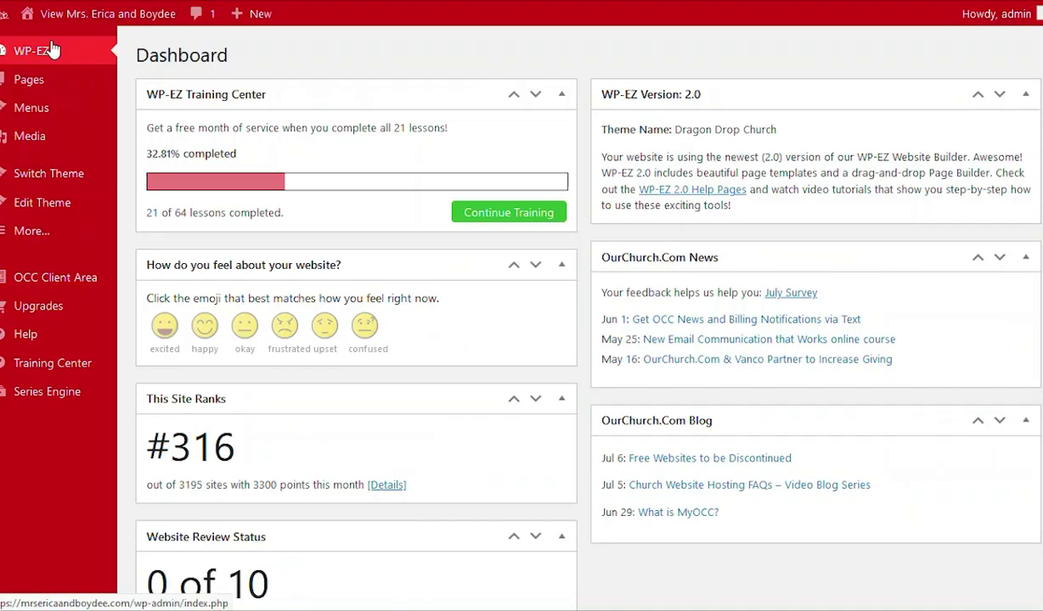
mouse_move(22, 239)
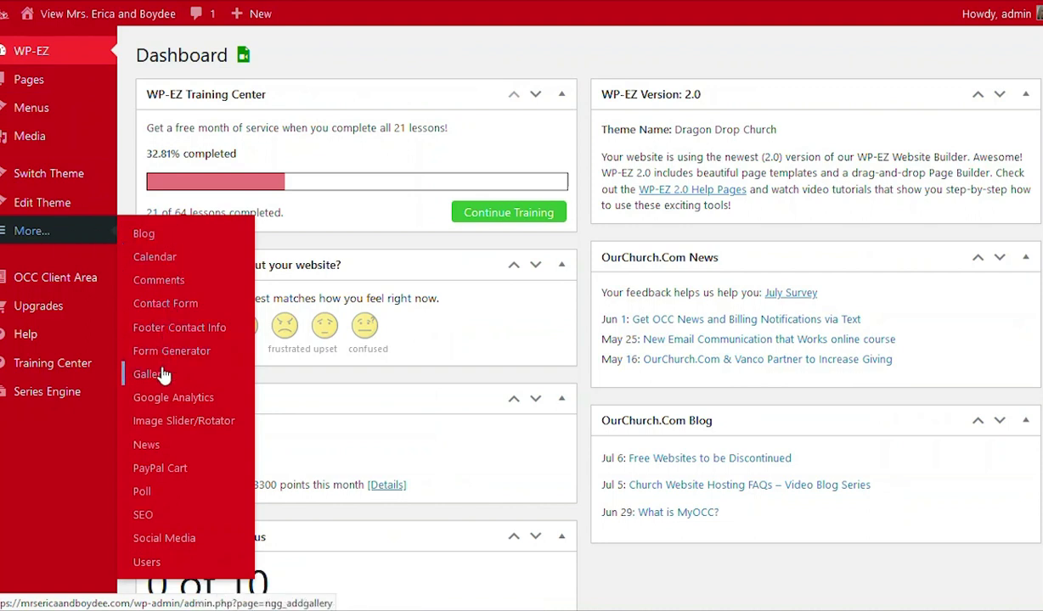
left_click(140, 258)
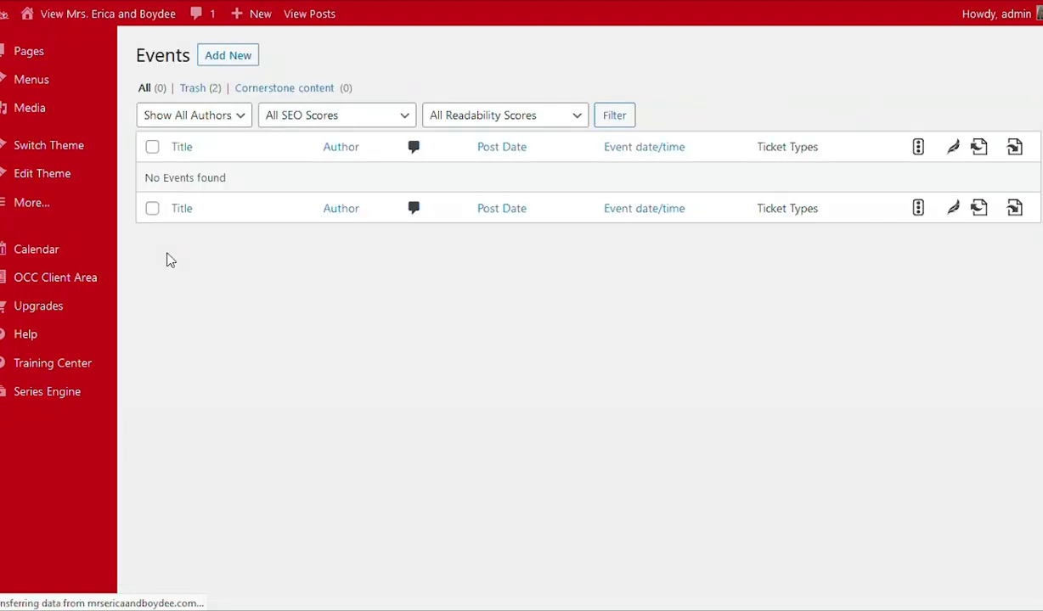
mouse_move(37, 247)
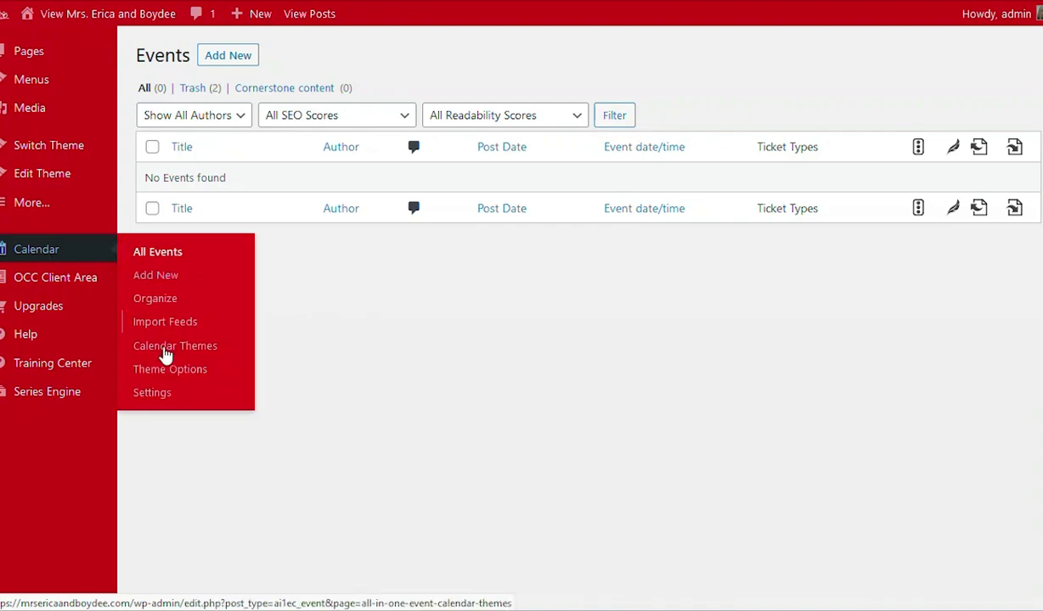
left_click(167, 372)
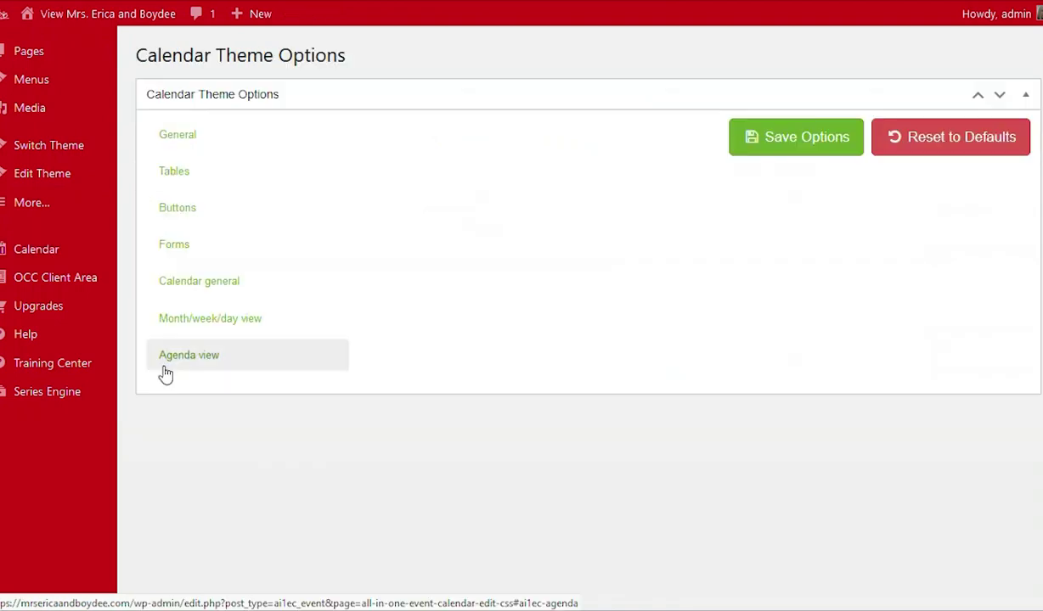
left_click(165, 372)
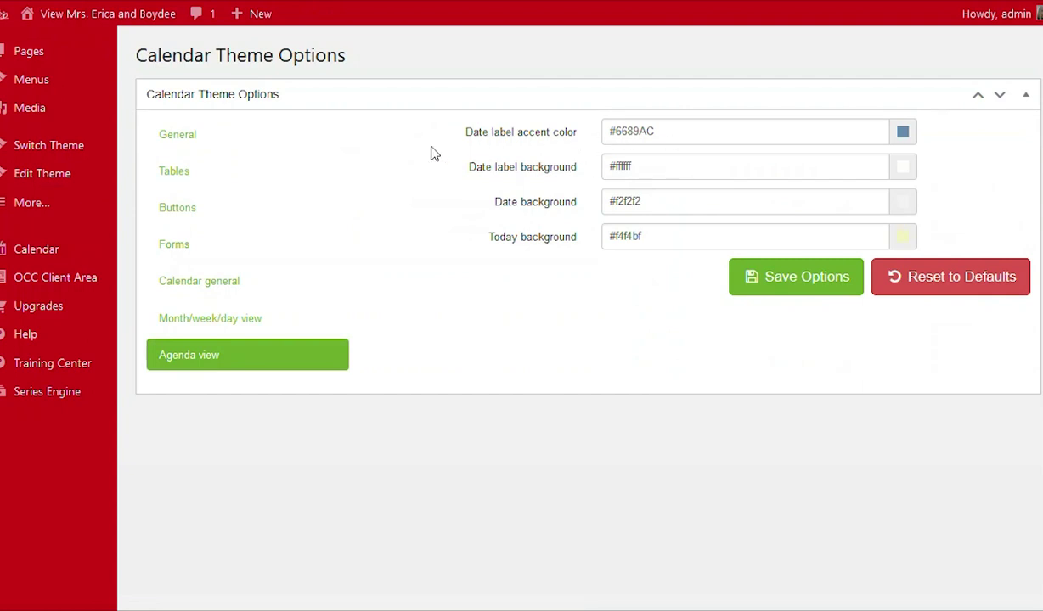
Set the calendar's general text color to purple #803bc7
left_click(198, 142)
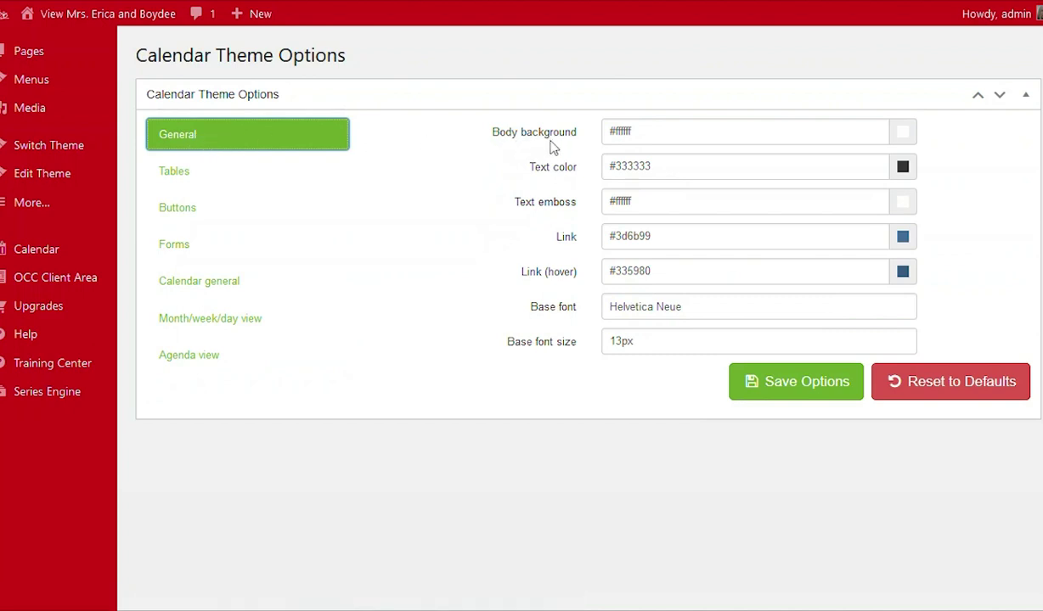
left_click(903, 170)
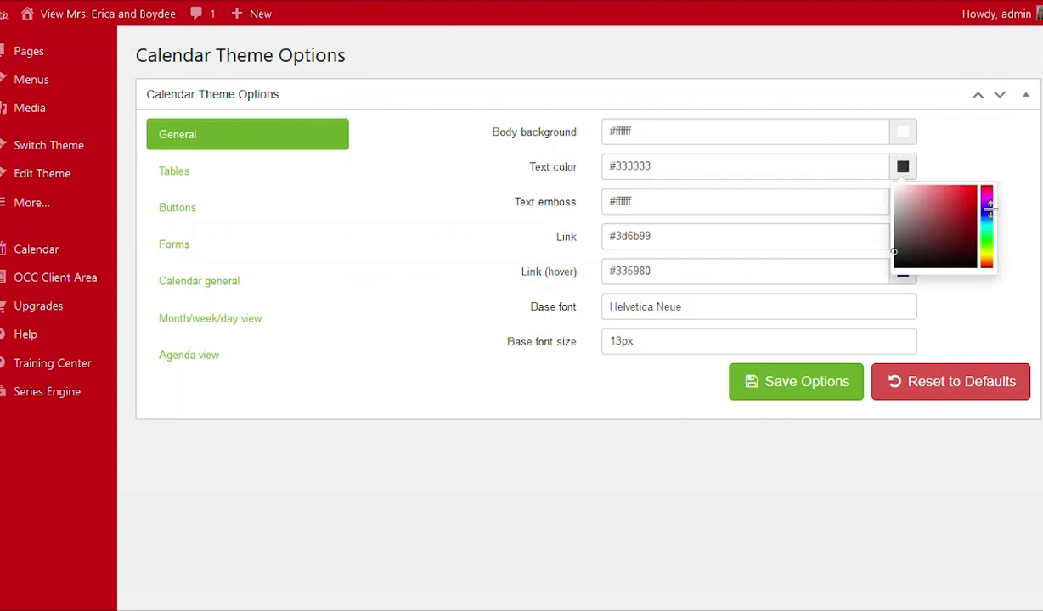
left_click(987, 208)
mouse_move(953, 204)
left_mouse_down()
mouse_move(954, 222)
mouse_move(953, 202)
left_mouse_up()
left_click(1025, 287)
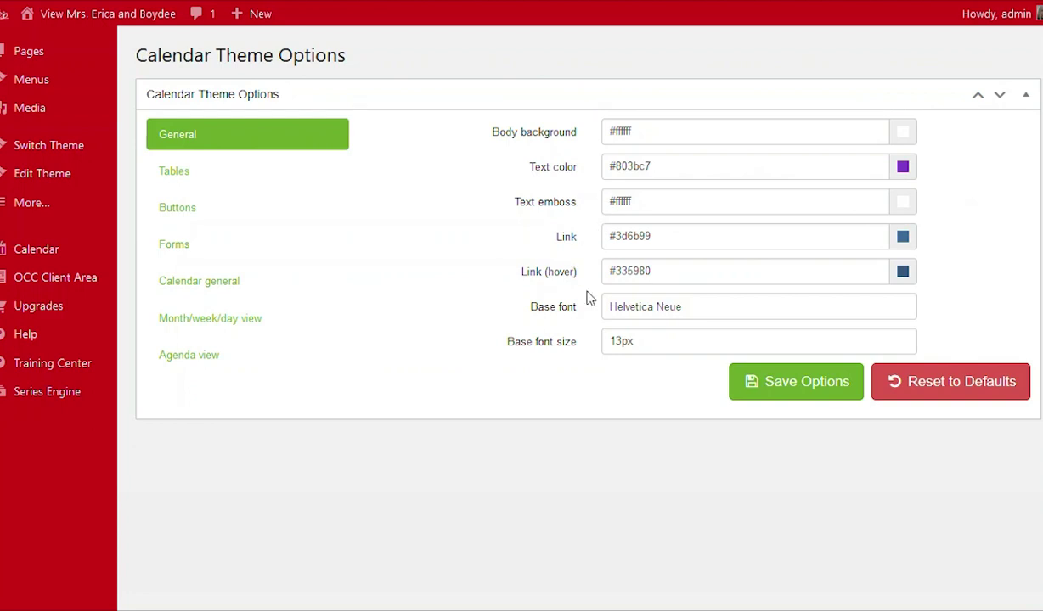
Set the calendar's base font to Comic Sans MS and its base font size to 16, and save the options
left_click(676, 306)
left_click(667, 58)
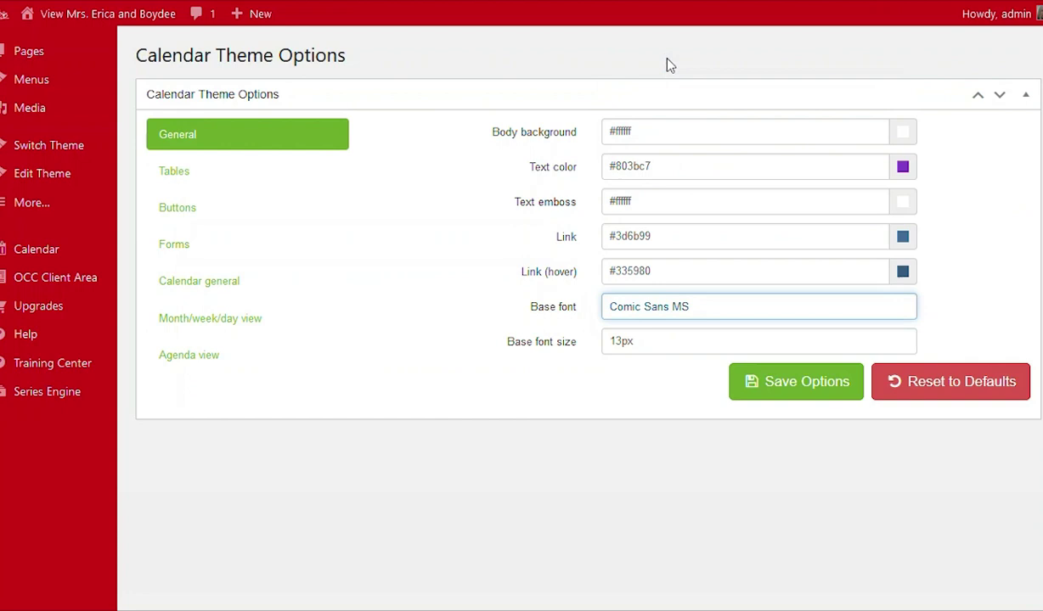
double_click(636, 342)
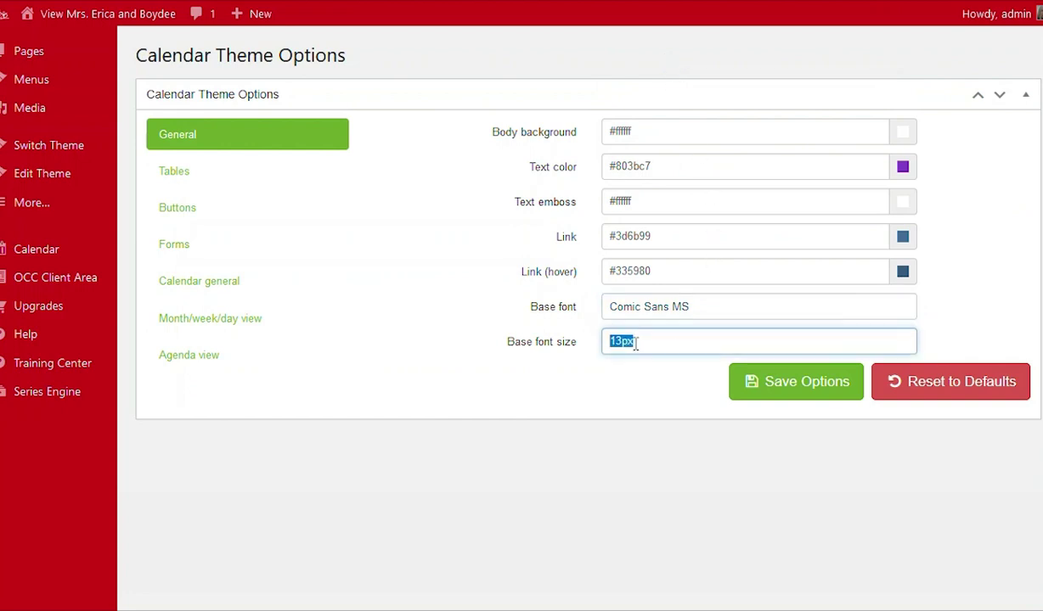
type("16")
left_click(645, 400)
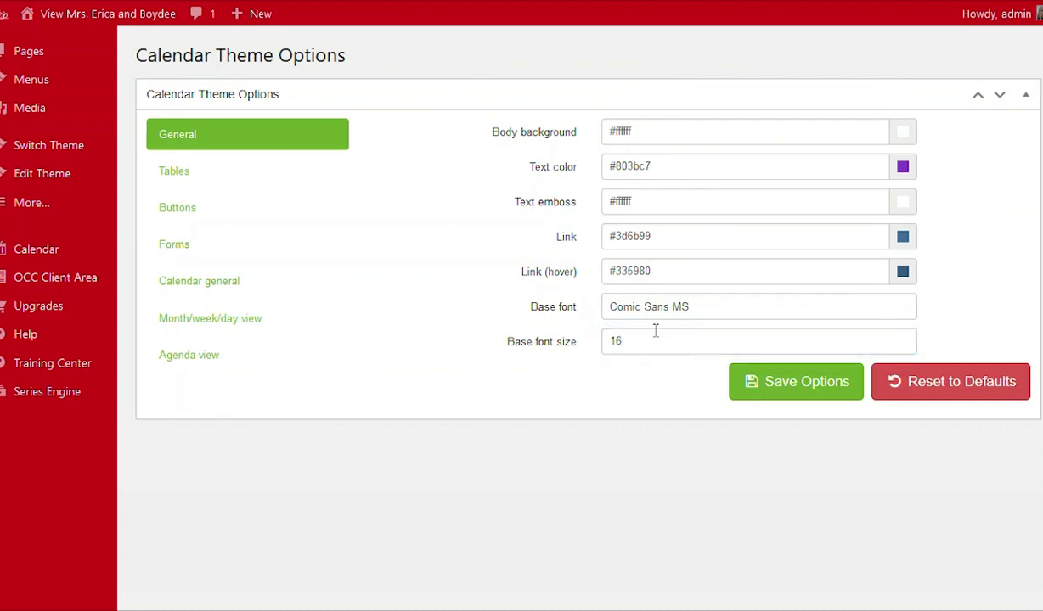
left_click(798, 384)
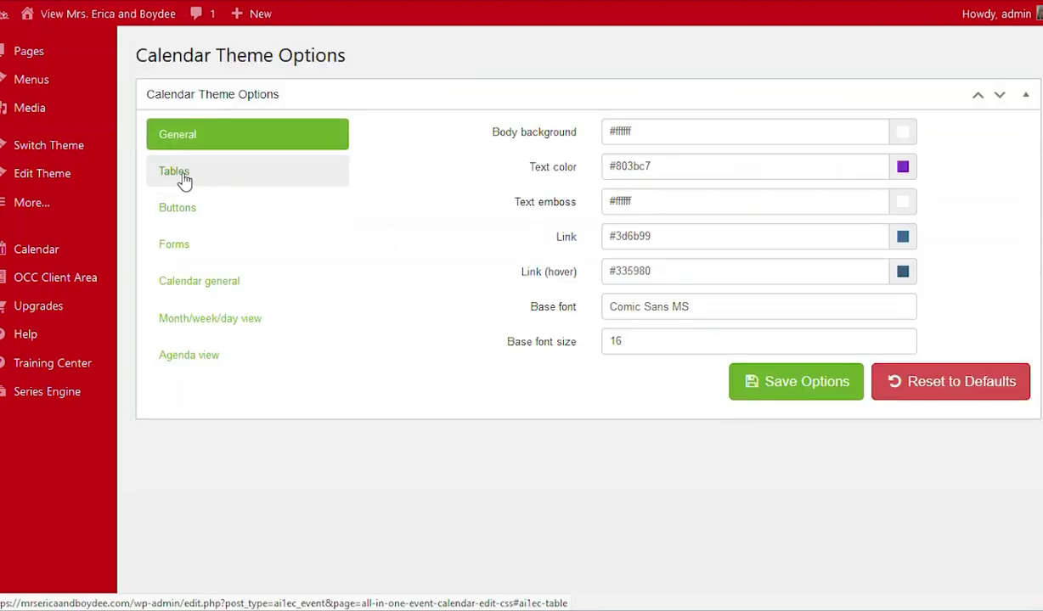
Set the calendar's table header text color to green #28e366 and save the options
left_click(184, 178)
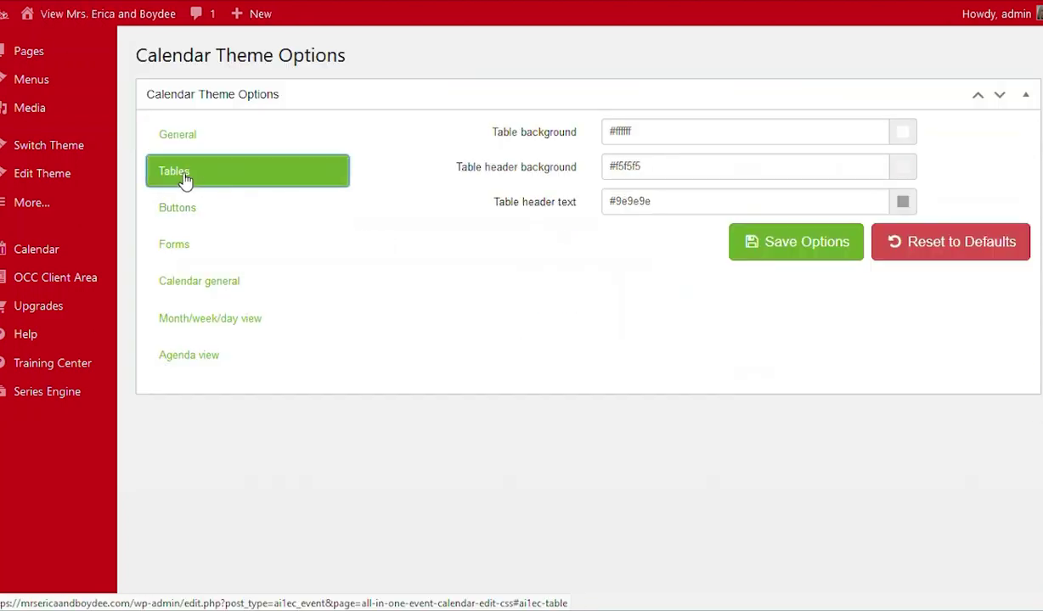
left_click(902, 206)
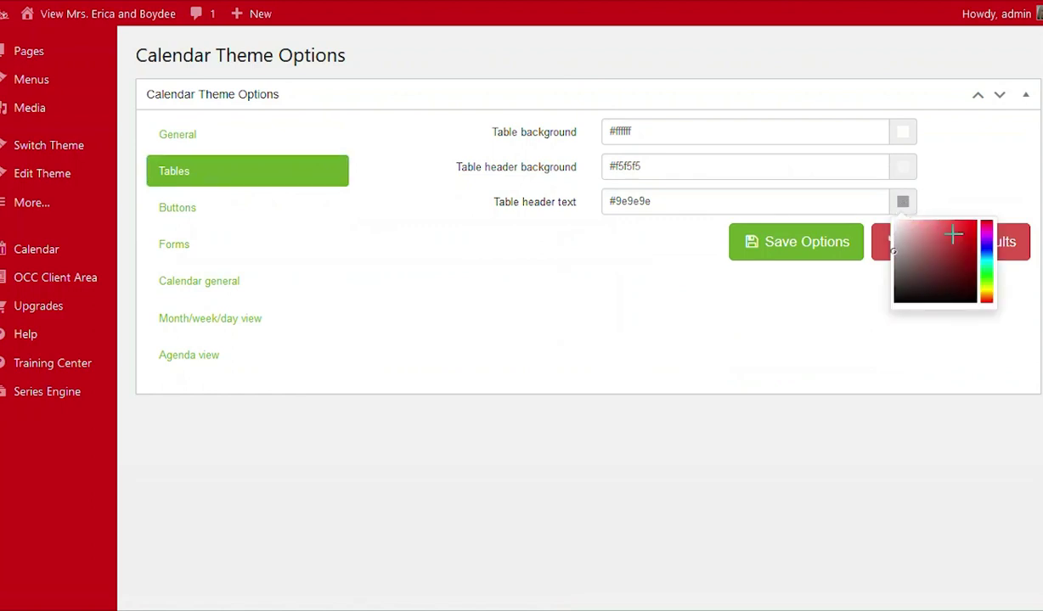
left_click(986, 243)
left_click_drag(986, 246, 985, 265)
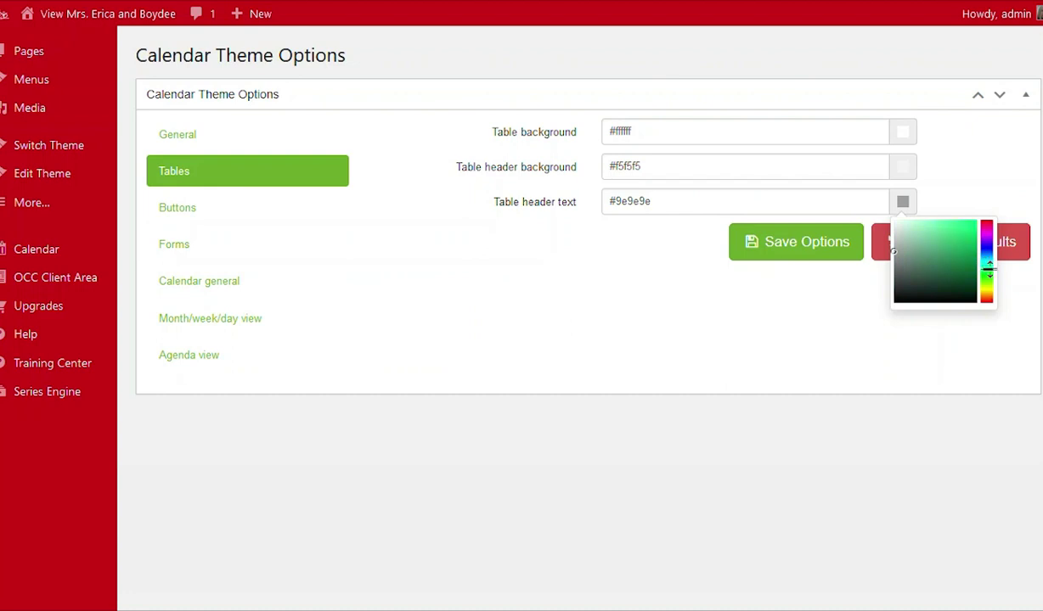
left_click(948, 225)
left_click(911, 157)
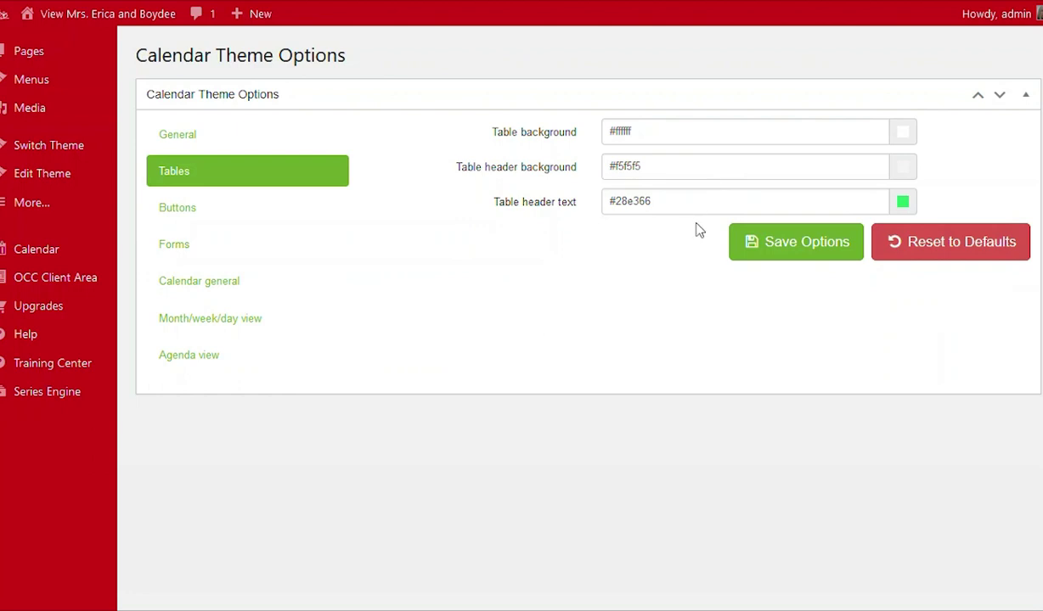
left_click(764, 255)
Review the calendar's button colors, and set the all-day badge color in the general calendar options to purple #703d99
left_click(191, 222)
left_click(191, 224)
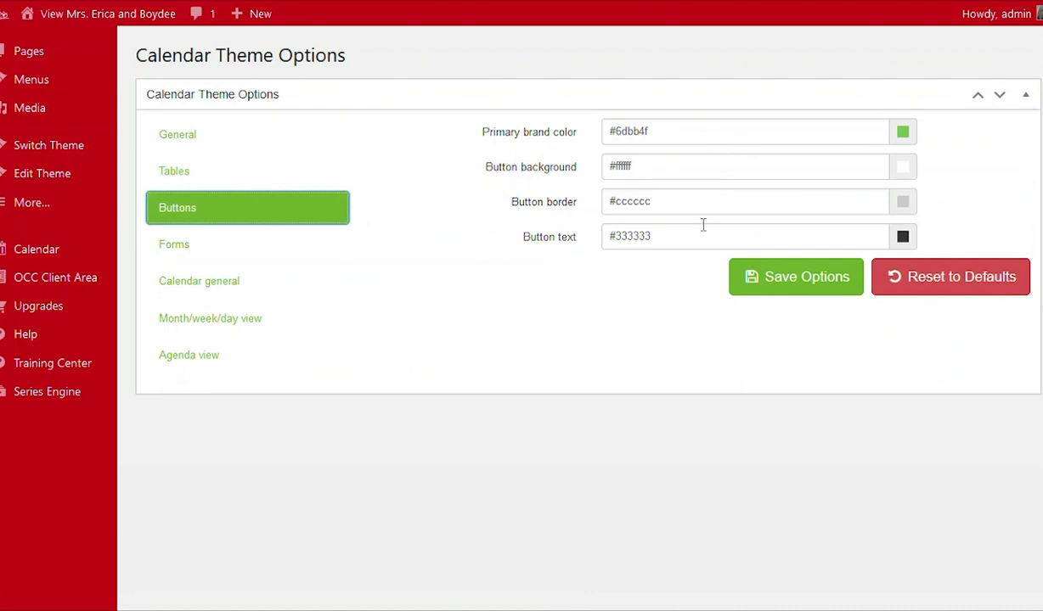
left_click(237, 292)
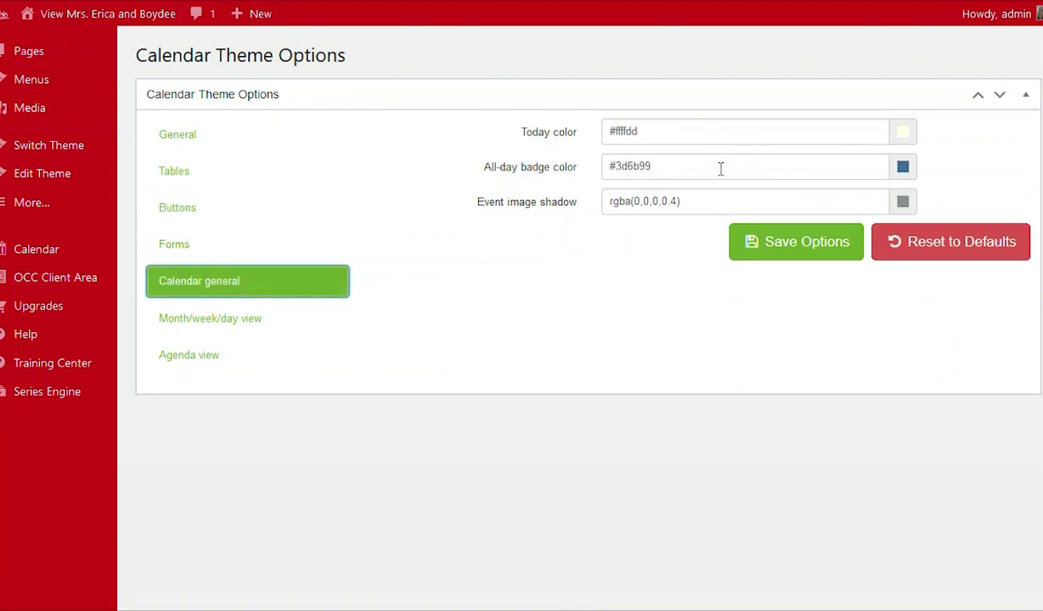
left_click(902, 172)
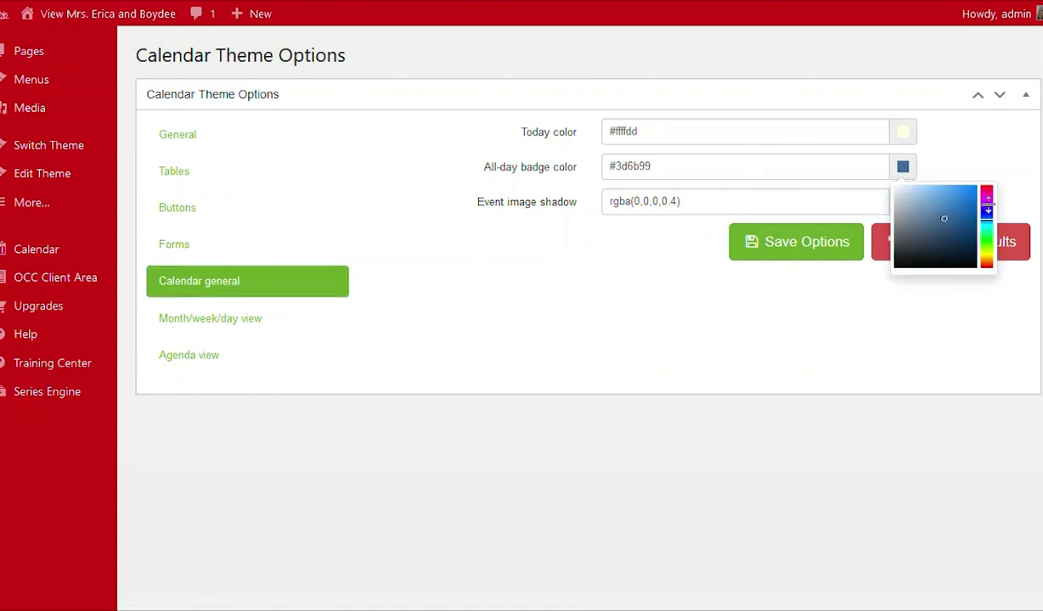
mouse_move(987, 217)
left_mouse_down()
mouse_move(990, 228)
mouse_move(987, 195)
mouse_move(944, 209)
left_mouse_up()
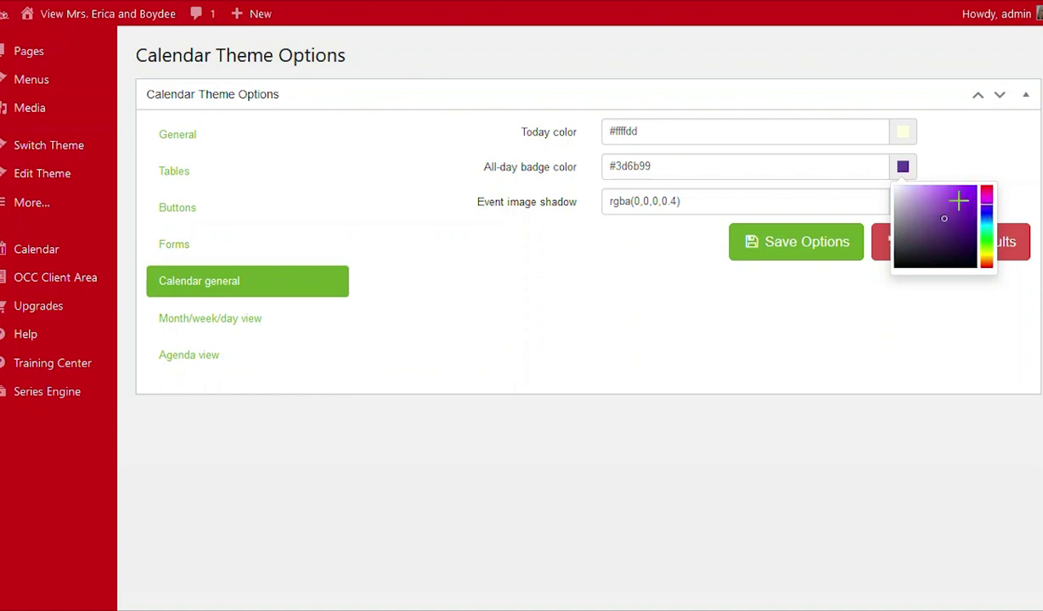
left_click(930, 146)
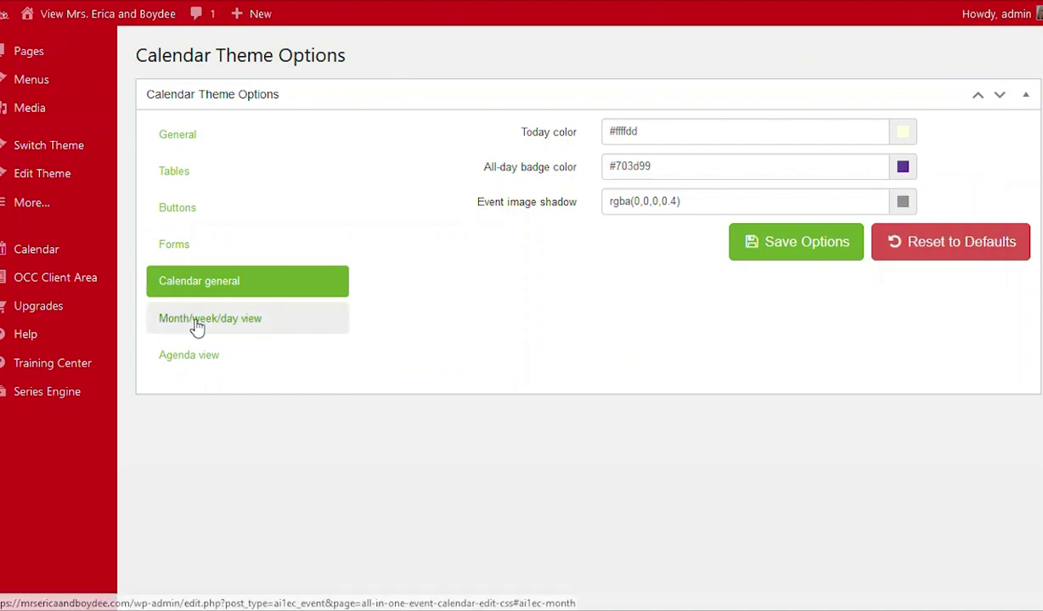
Set the event default color for the month/week/day view to lime green #c4f23e
left_click(239, 325)
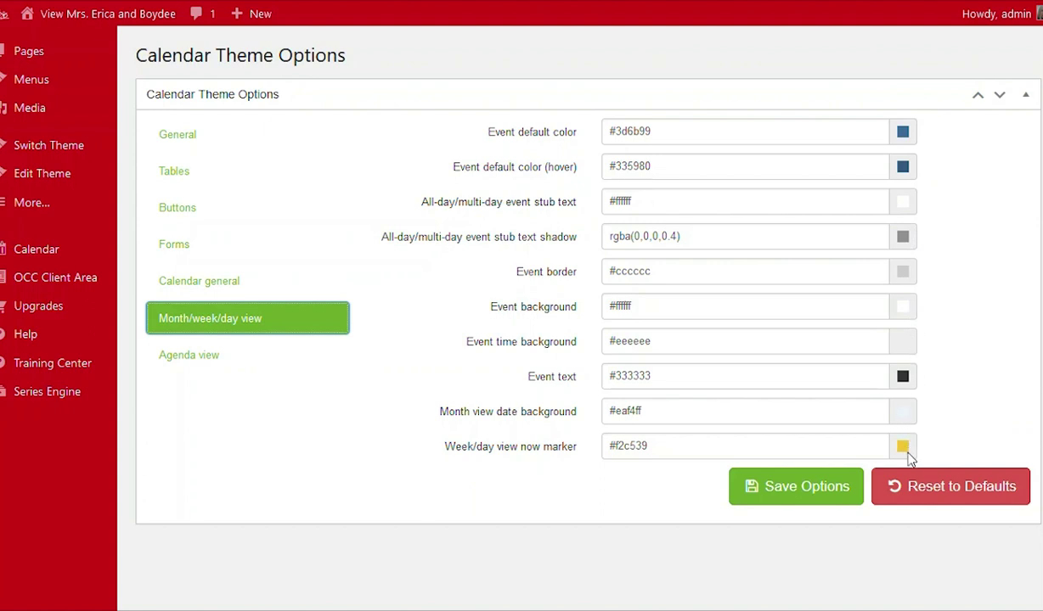
left_click(903, 134)
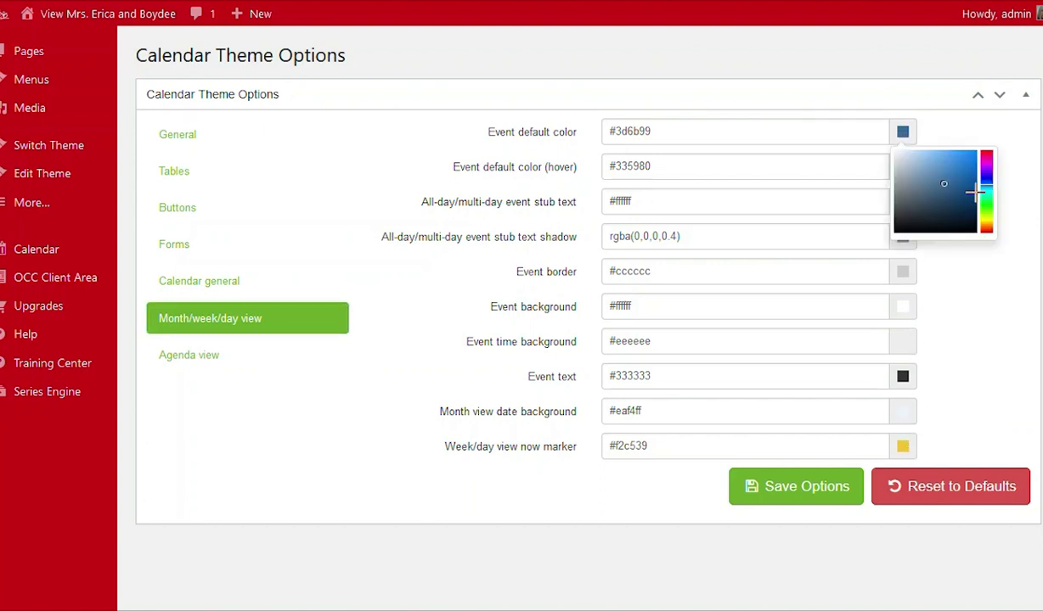
left_click_drag(986, 187, 995, 228)
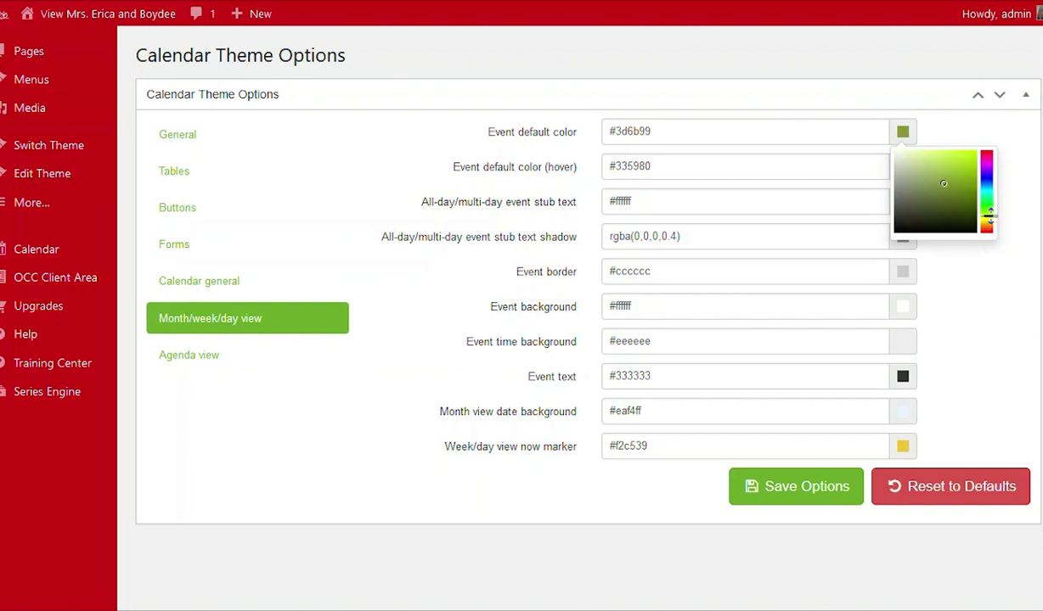
left_click(955, 153)
left_click(917, 125)
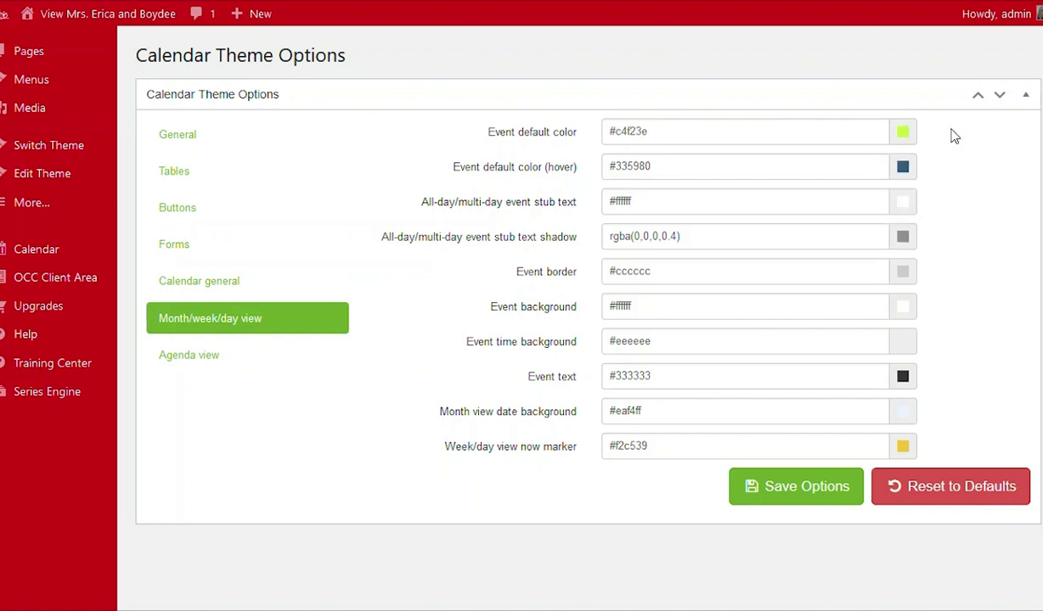
Set the event default hover color for the month/week/day view to yellow-green #cedb2d
left_click(906, 169)
left_click_drag(987, 219, 987, 236)
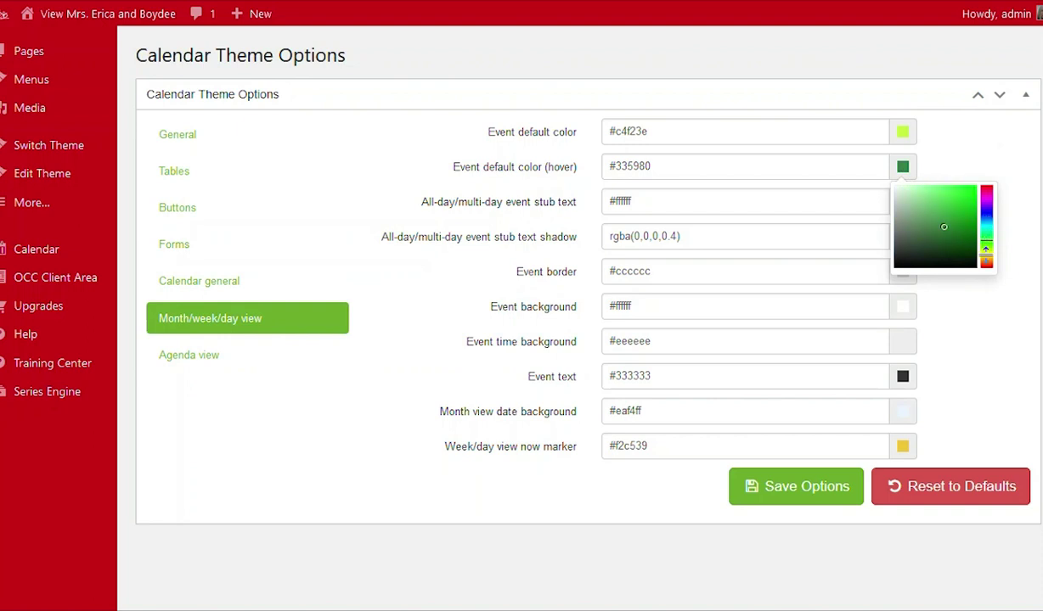
left_click_drag(986, 248, 986, 252)
left_click(968, 188)
left_click(934, 170)
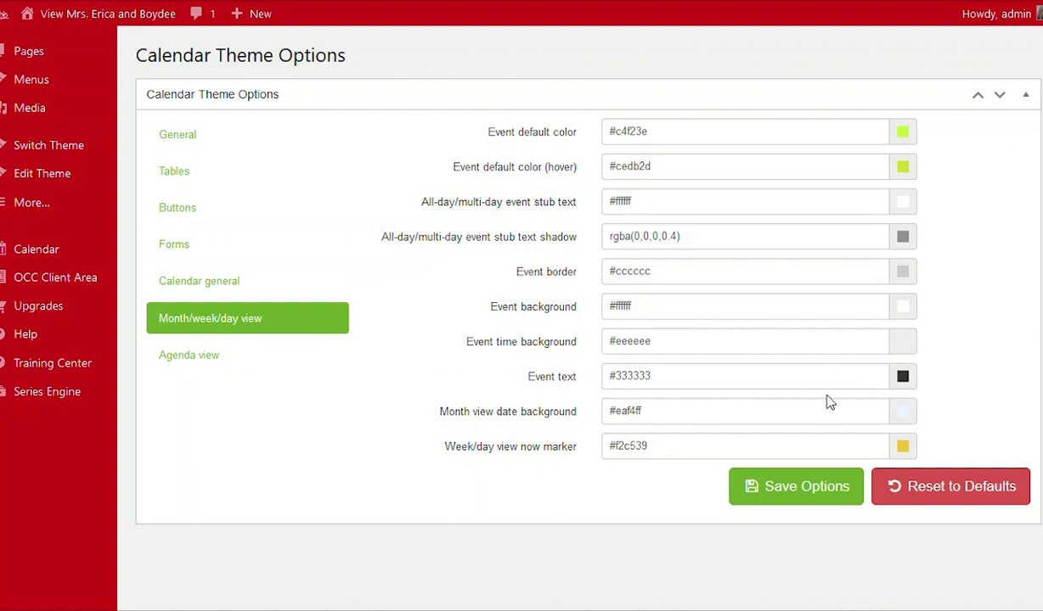
left_click(903, 377)
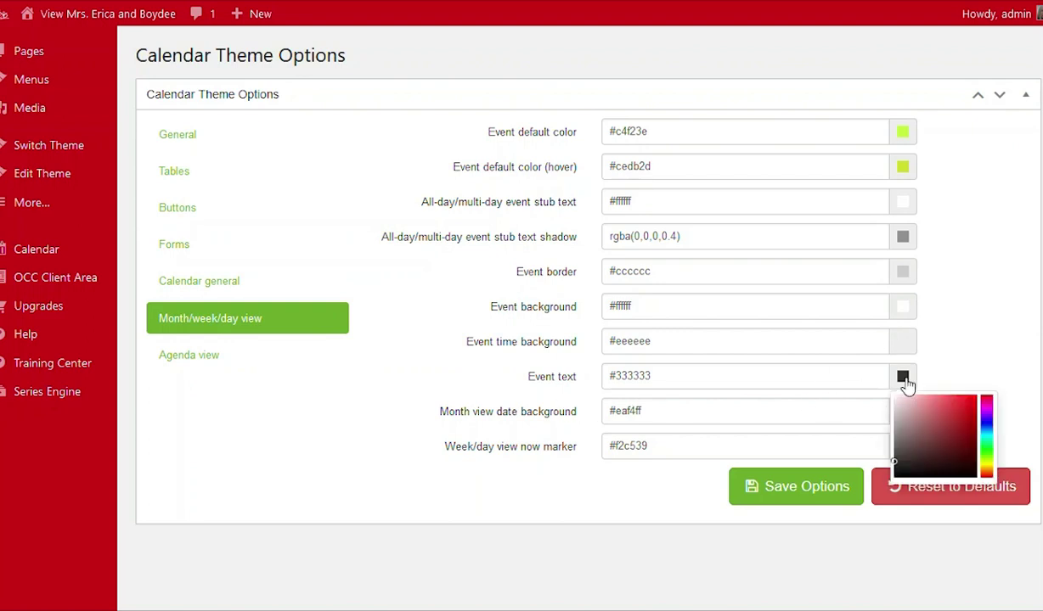
left_click(977, 331)
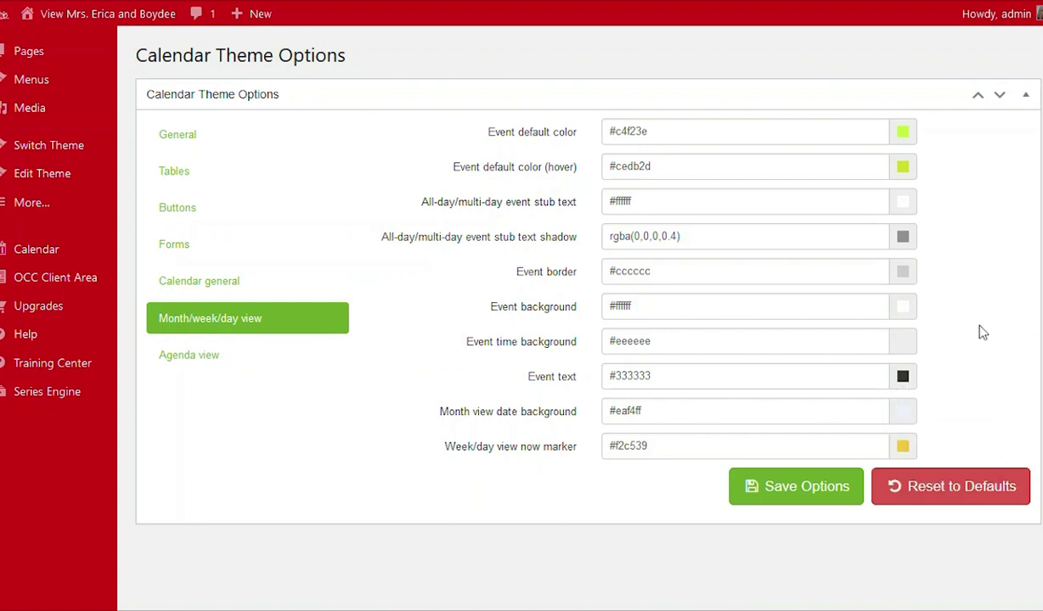
Change the agenda view's date label accent color to a blue-violet shade and save the options
left_click(233, 366)
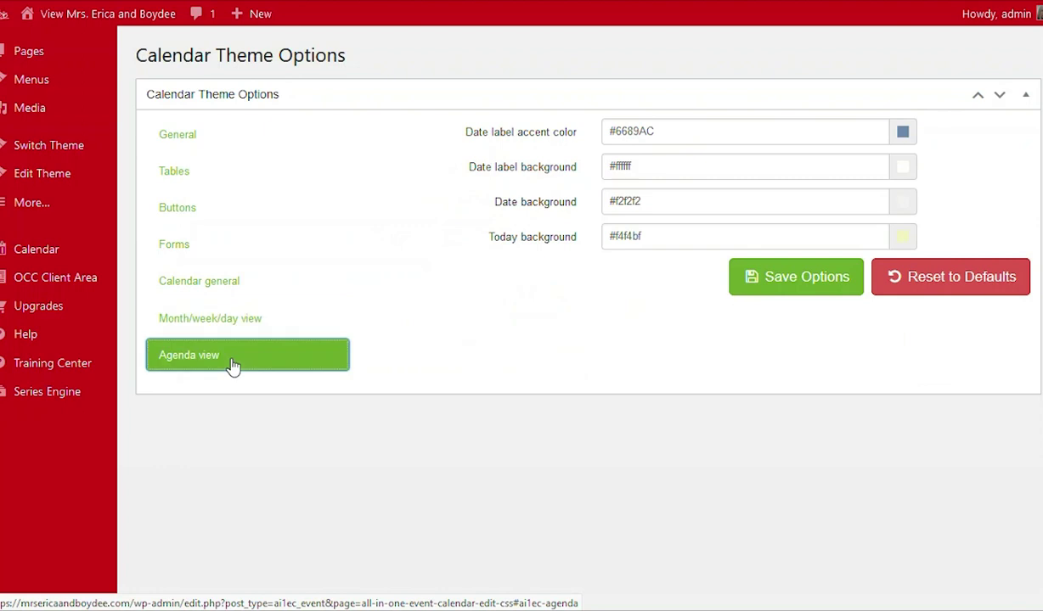
left_click(902, 136)
mouse_move(986, 178)
left_mouse_down()
mouse_move(987, 192)
mouse_move(987, 173)
left_mouse_up()
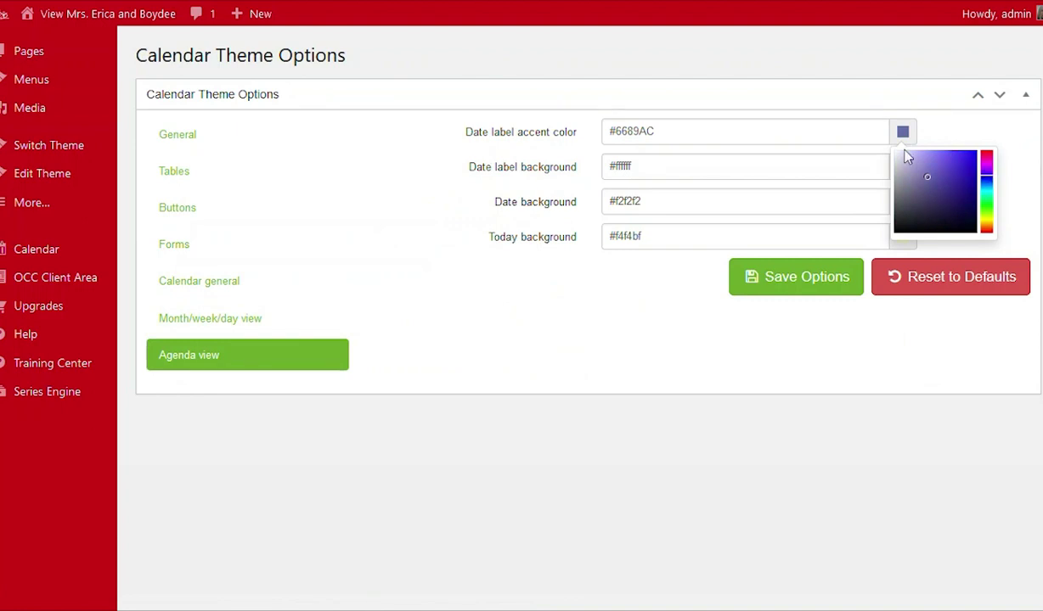
left_click(927, 162)
left_click(942, 141)
left_click(799, 284)
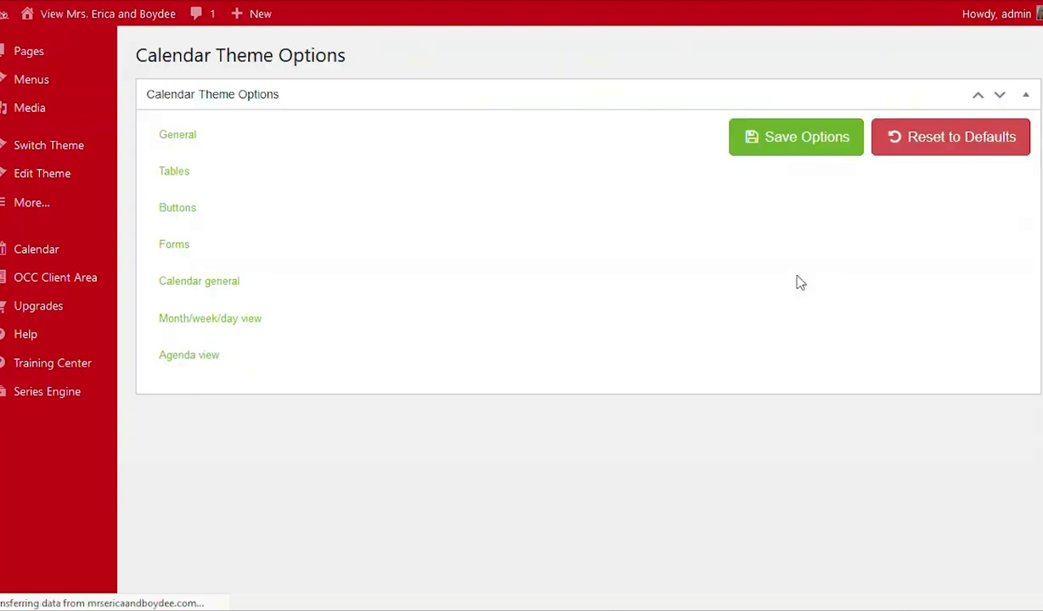
View the Calendar page on the live website and examine the colors and fonts of its header, dates and event text
left_click(85, 18)
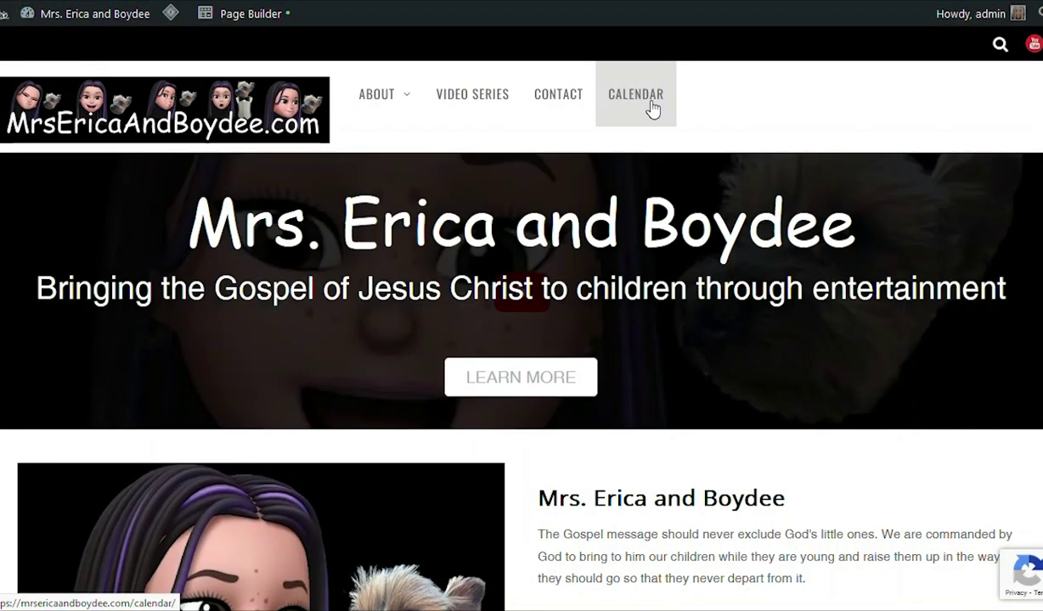
left_click(623, 89)
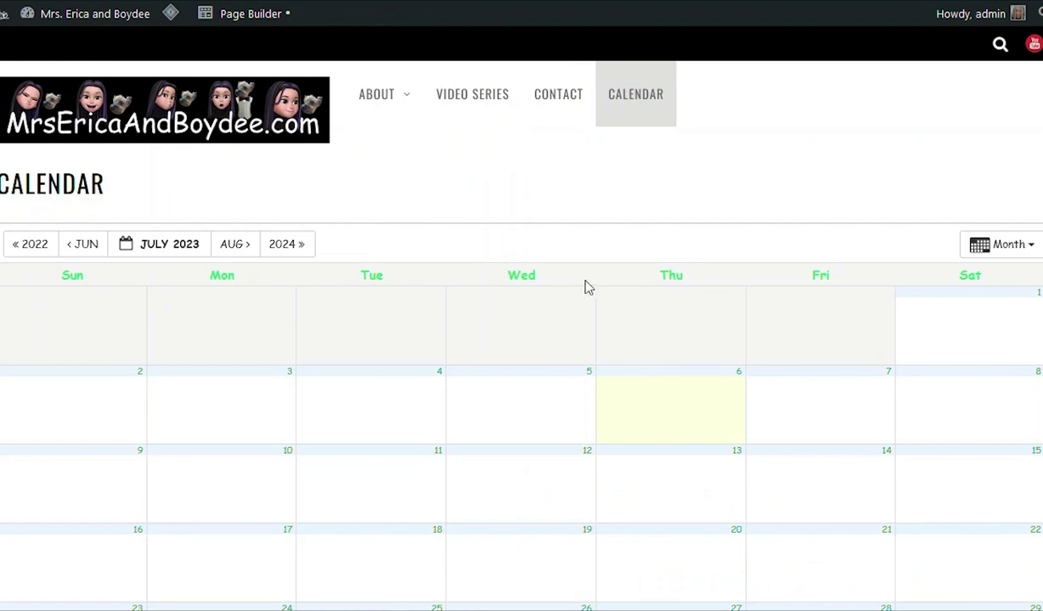
scroll(310, 335, "down", 5)
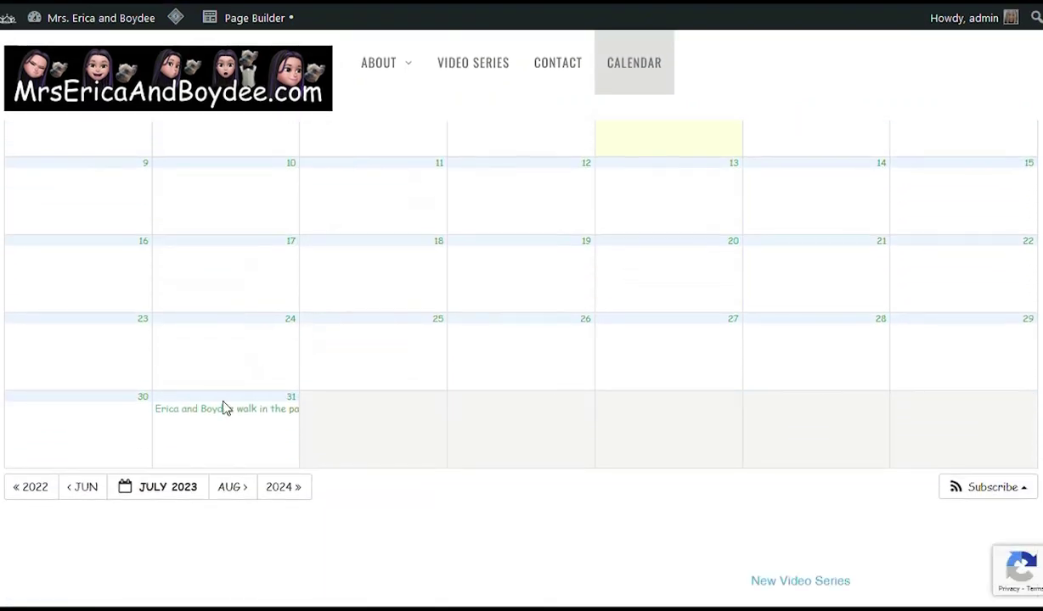
mouse_move(215, 417)
scroll(307, 355, "up", 3)
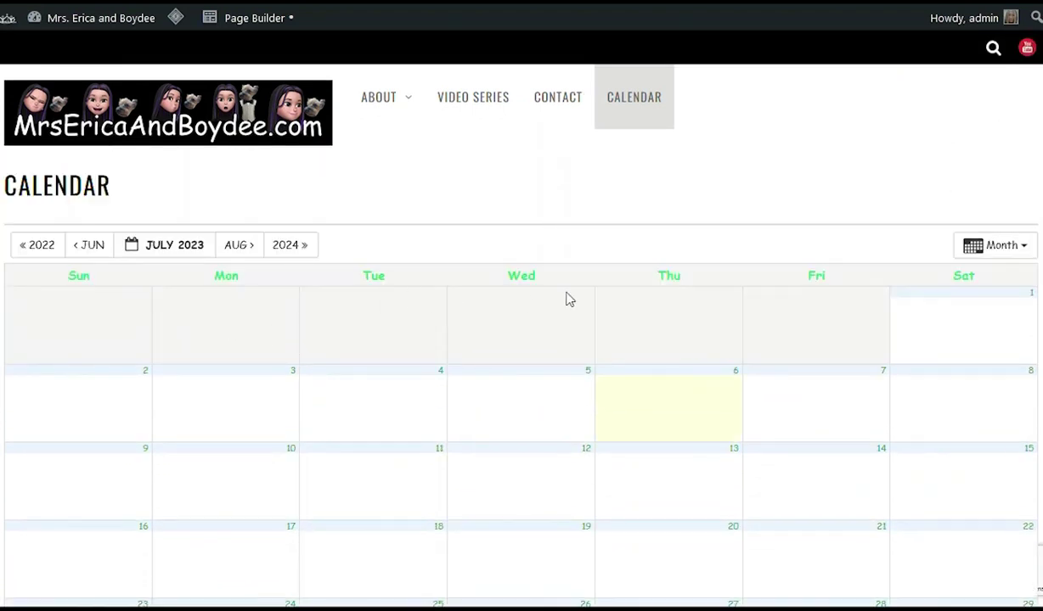